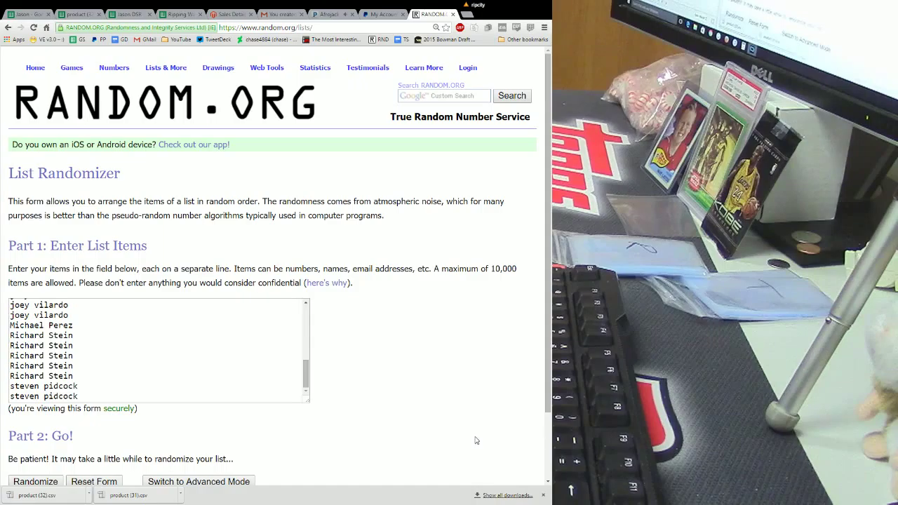
Step: Dismiss the downloads bar and run the first shuffle of the 30 entrant names
left_click(543, 496)
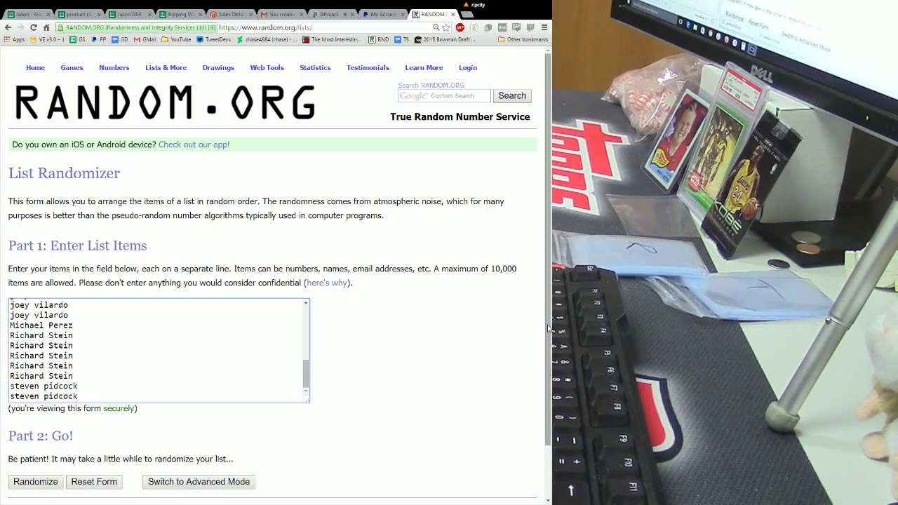
scroll(387, 384, "down", 2)
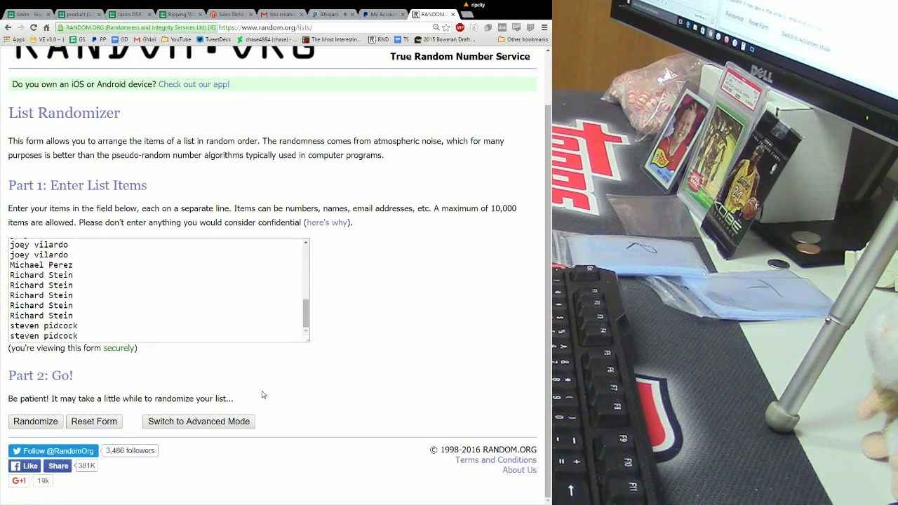
left_click(49, 424)
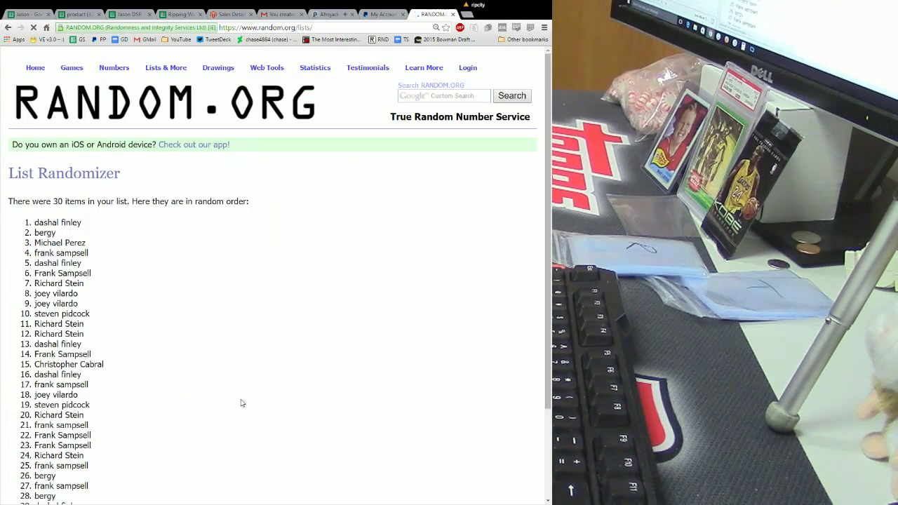
scroll(239, 404, "down", 3)
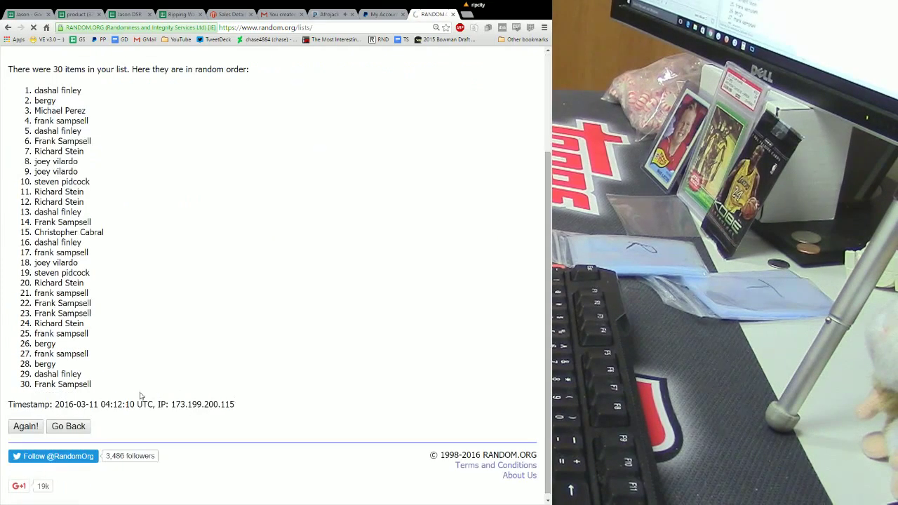
left_click(28, 427)
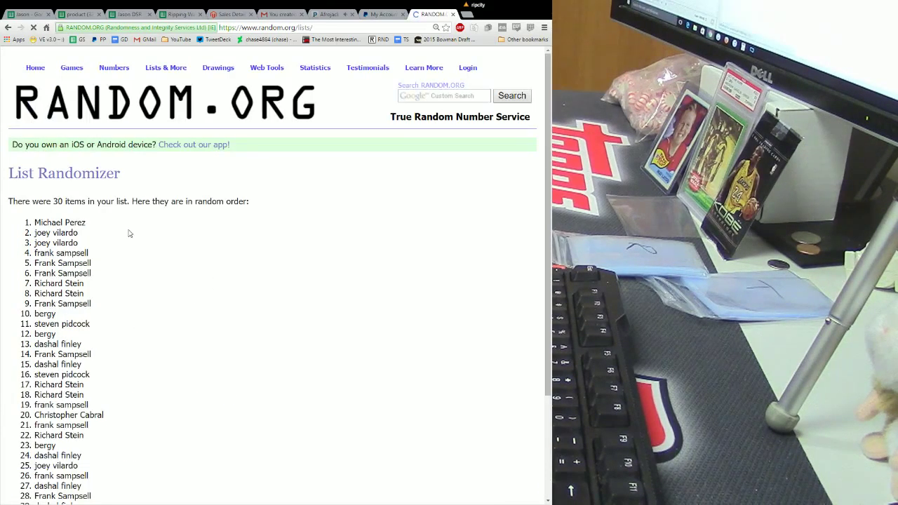
left_click_drag(87, 223, 34, 222)
key("ctrl+c")
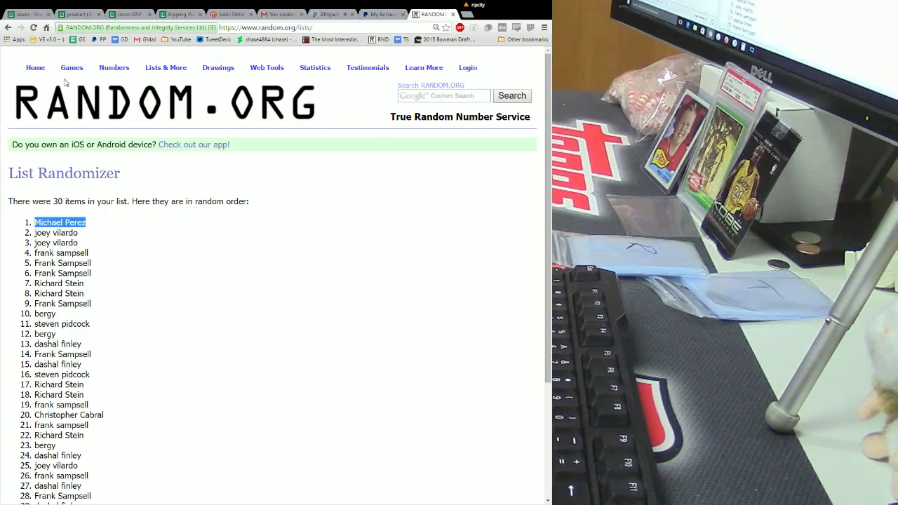
left_click(29, 15)
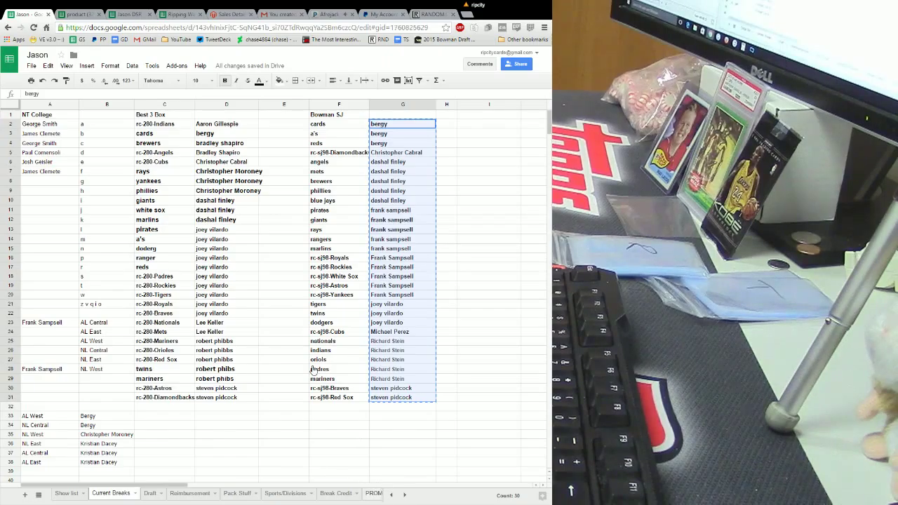
left_click(201, 256)
right_click(200, 256)
left_click(221, 290)
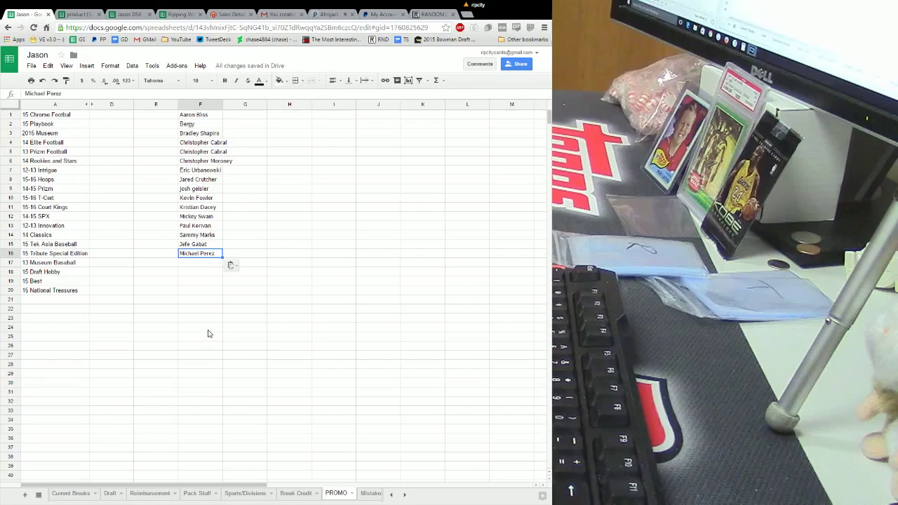
Step: Copy the Best 3 Box player names D2:D31 from the Current Breaks sheet
left_click(87, 495)
left_click_drag(224, 124, 225, 397)
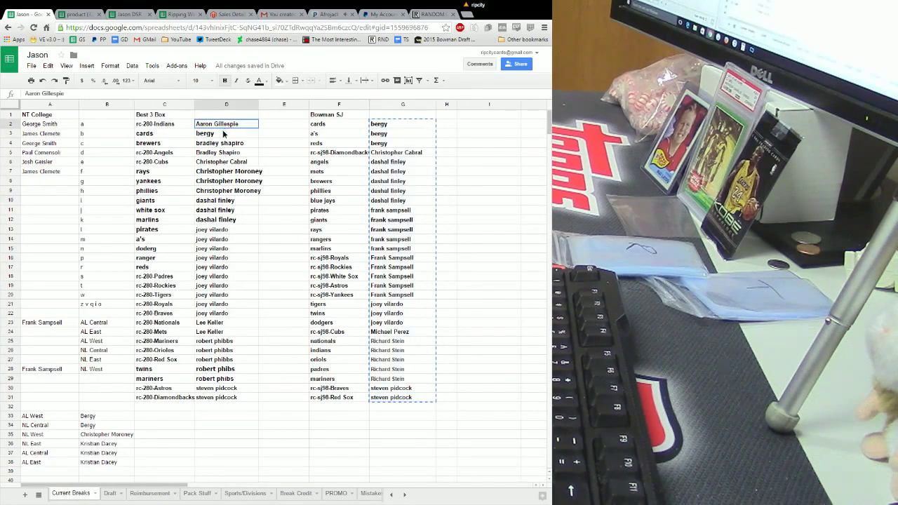
right_click(225, 219)
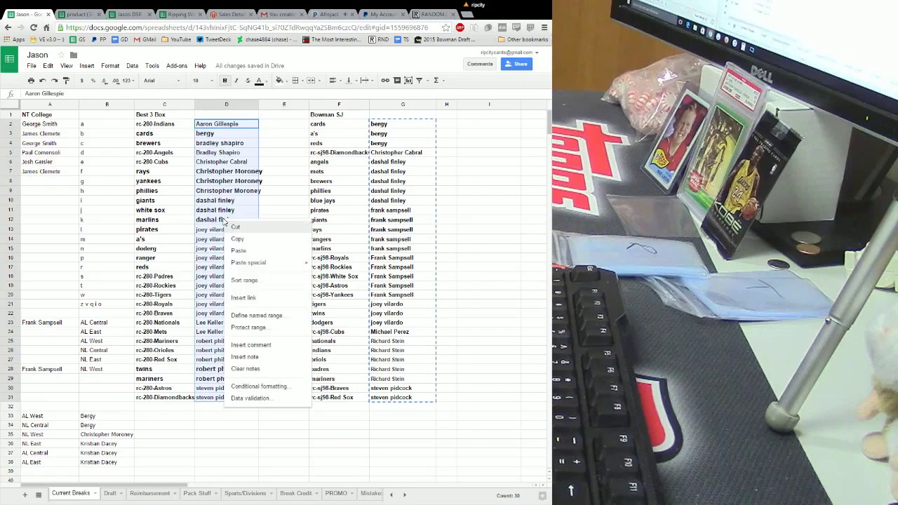
left_click(247, 242)
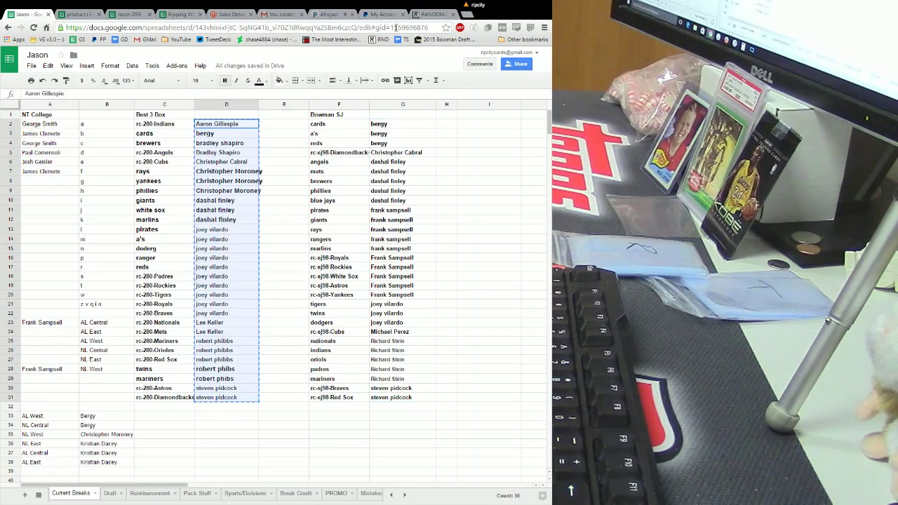
Step: Paste the 30 Best 3 Box names into a fresh RANDOM.ORG List Randomizer
left_click(429, 14)
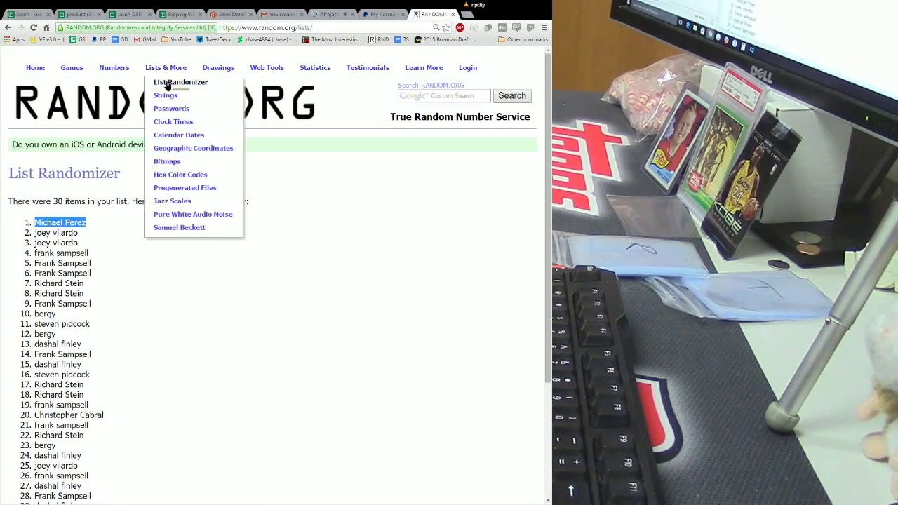
left_click(166, 84)
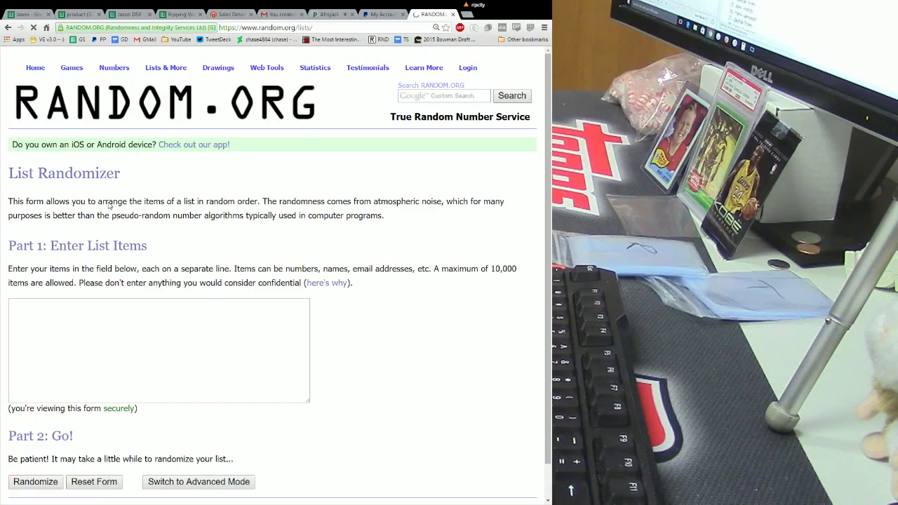
left_click(82, 327)
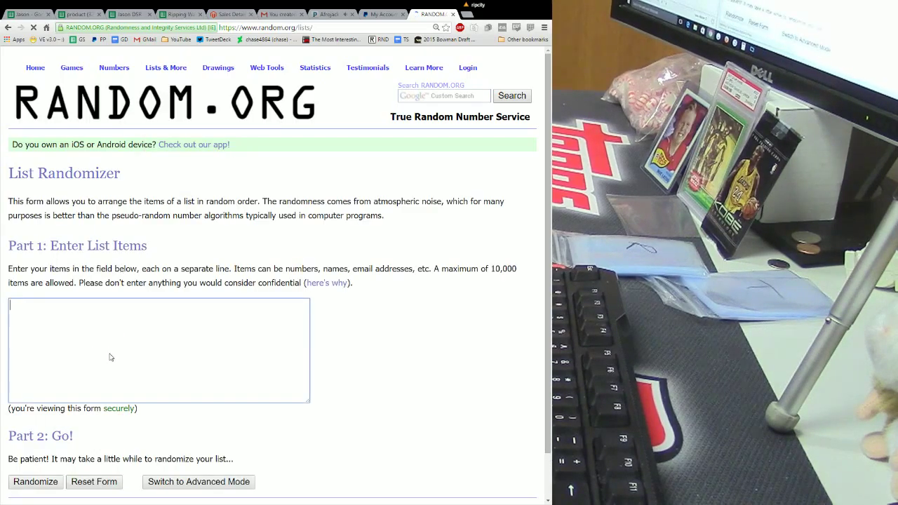
key("ctrl+v")
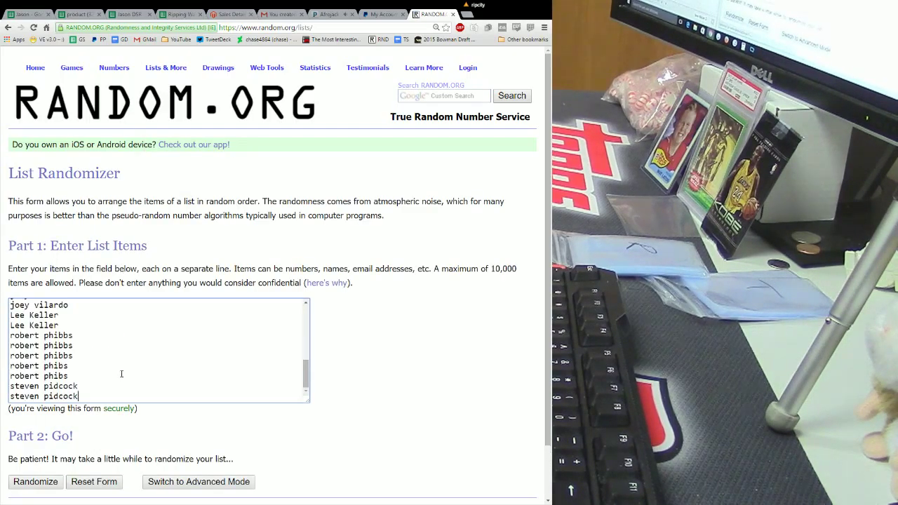
left_click(366, 371)
scroll(186, 369, "down", 1)
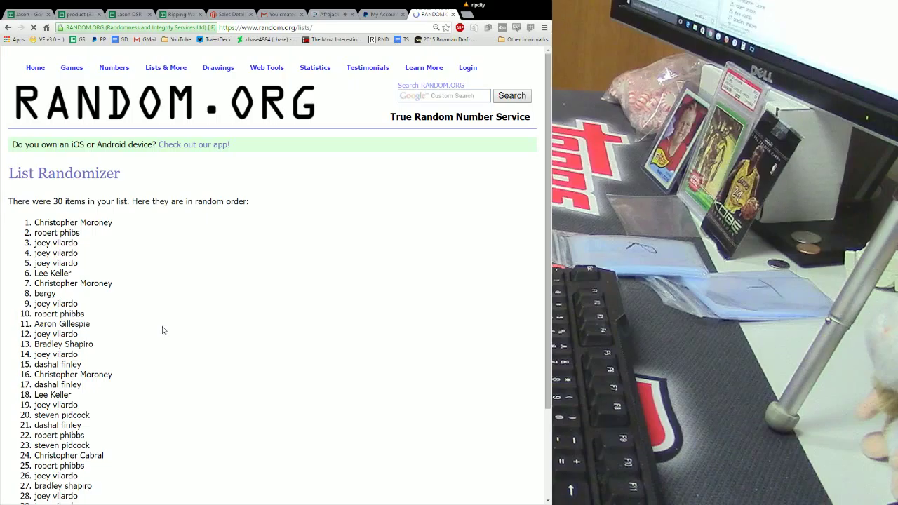
scroll(164, 337, "down", 2)
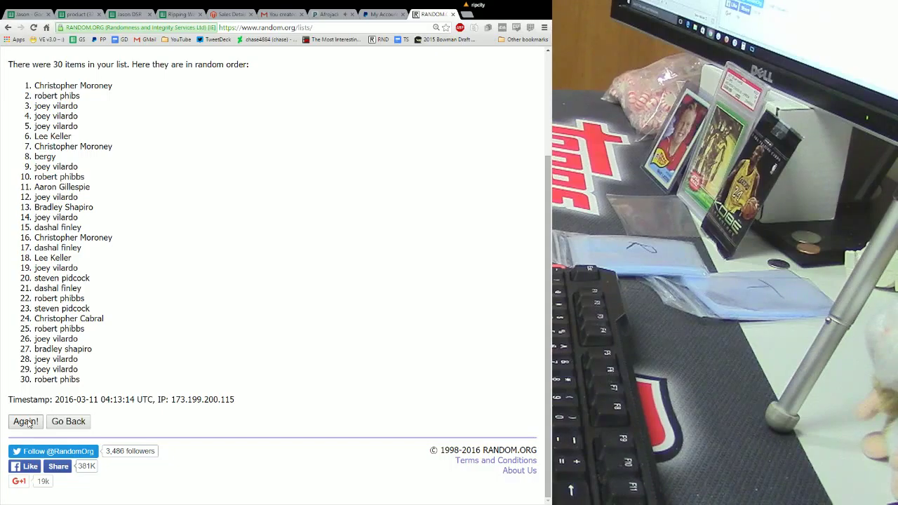
left_click(28, 423)
scroll(236, 321, "down", 2)
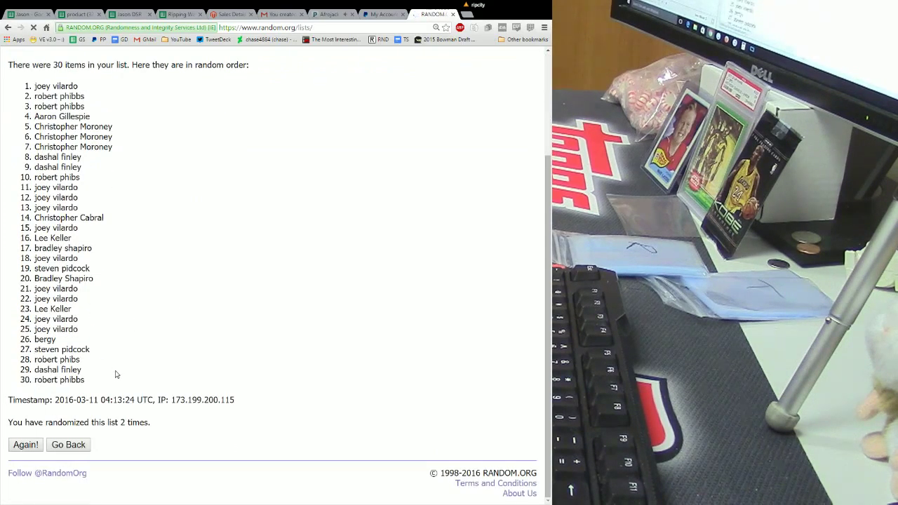
left_click(27, 448)
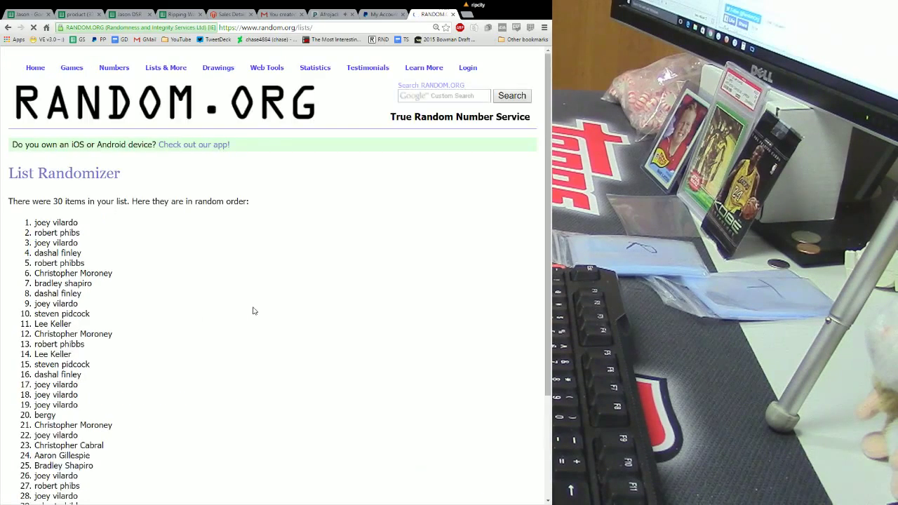
scroll(257, 308, "down", 2)
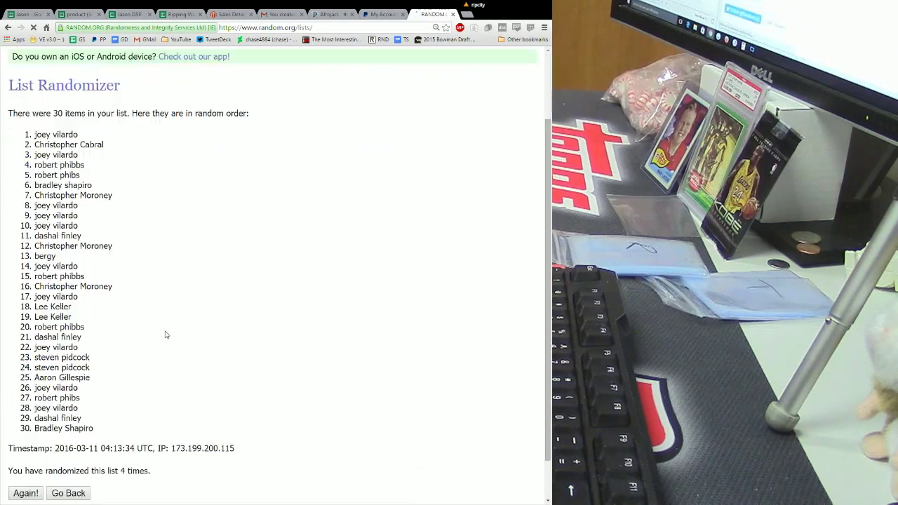
scroll(166, 330, "down", 3)
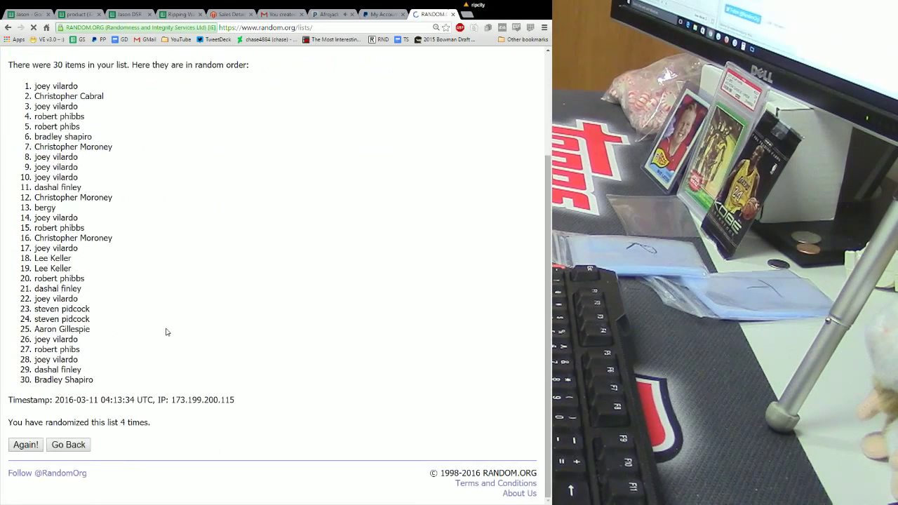
left_click(28, 448)
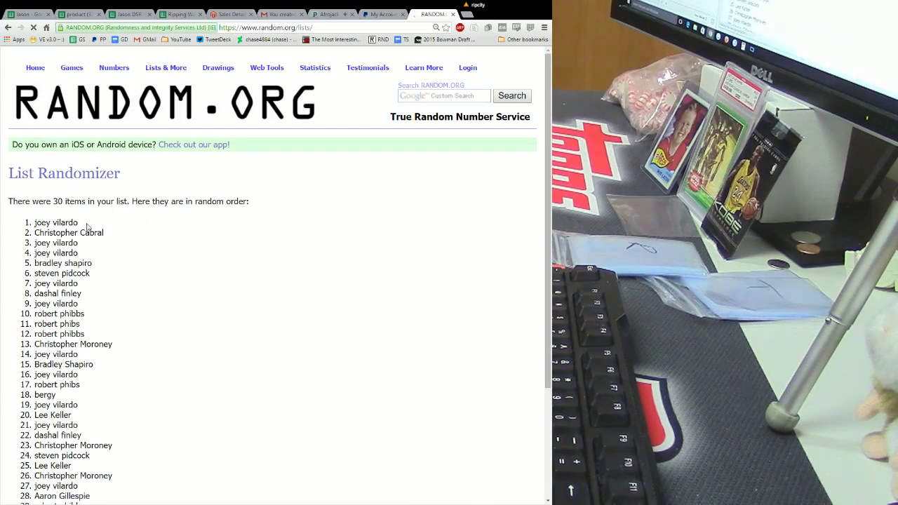
left_click_drag(78, 225, 42, 224)
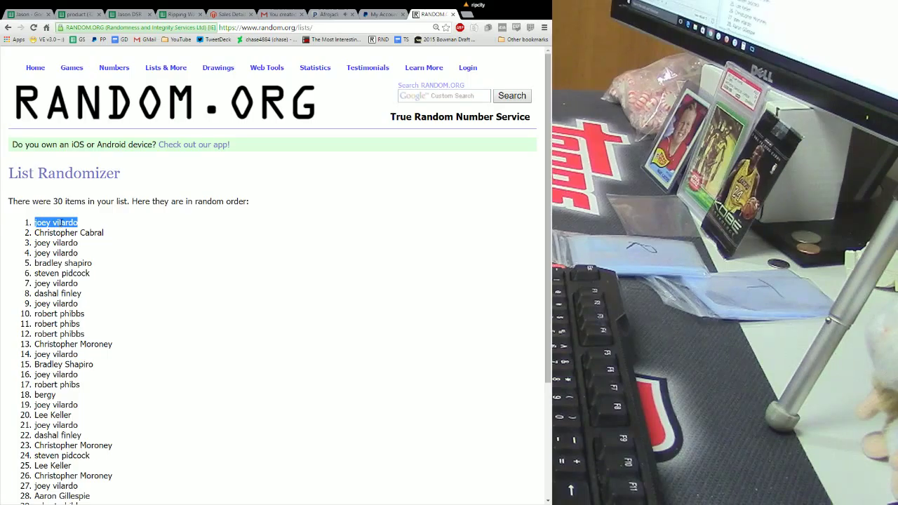
left_click(39, 15)
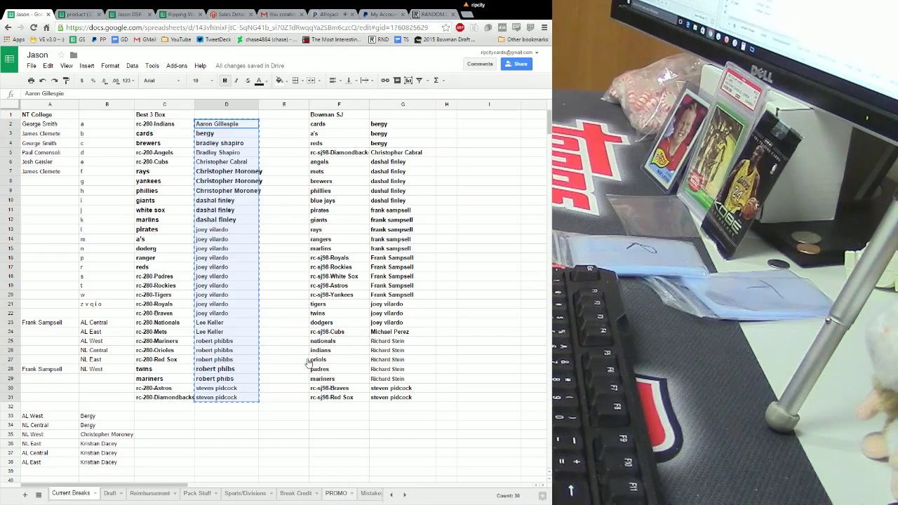
left_click(336, 494)
left_click(205, 264)
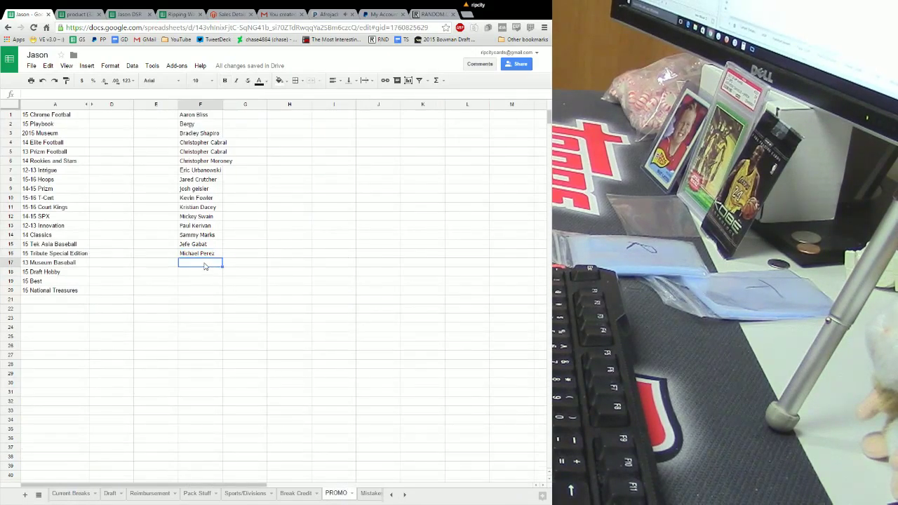
right_click(204, 264)
left_click(219, 295)
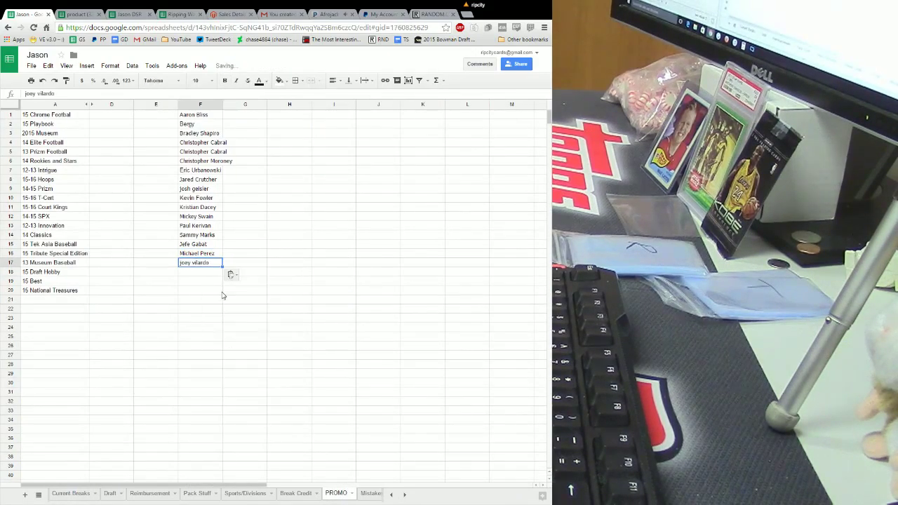
key("Right")
left_click_drag(200, 114, 200, 263)
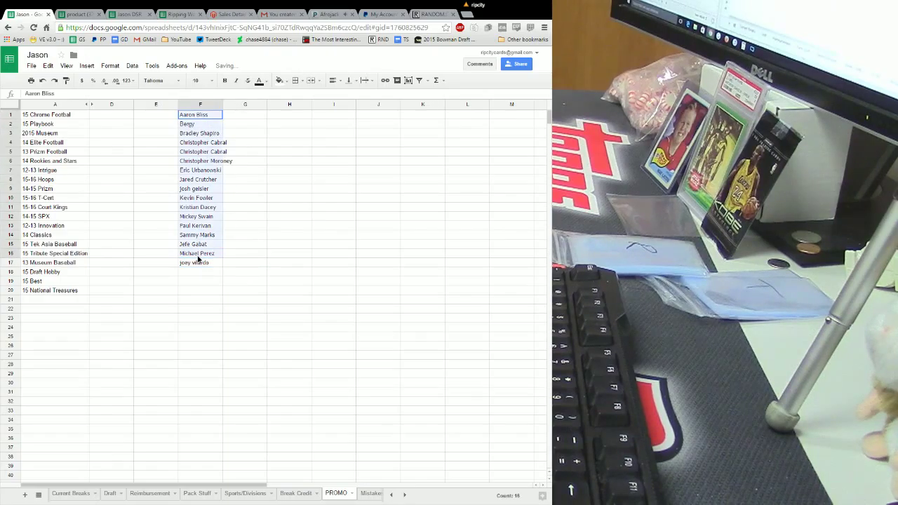